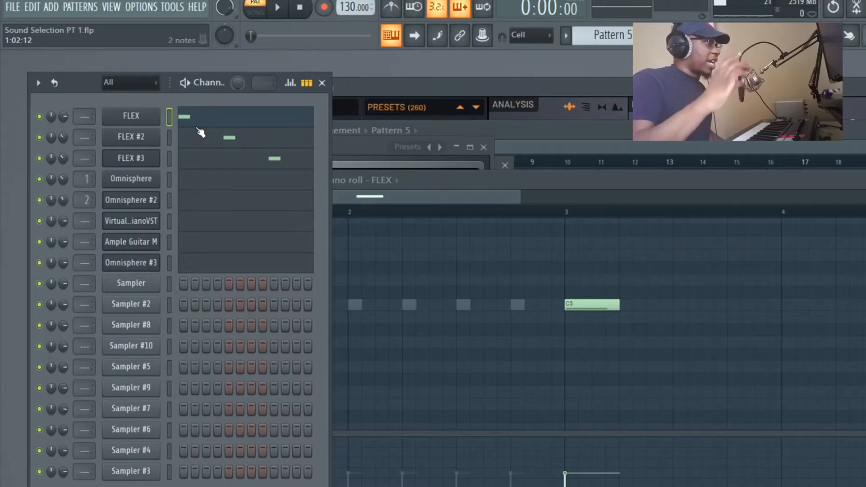
pyautogui.click(347, 197)
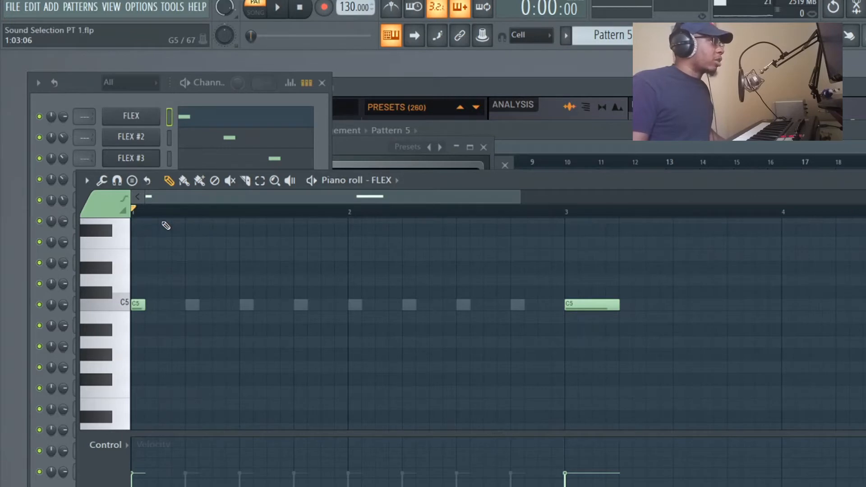
pyautogui.scroll(-5, 167, 239)
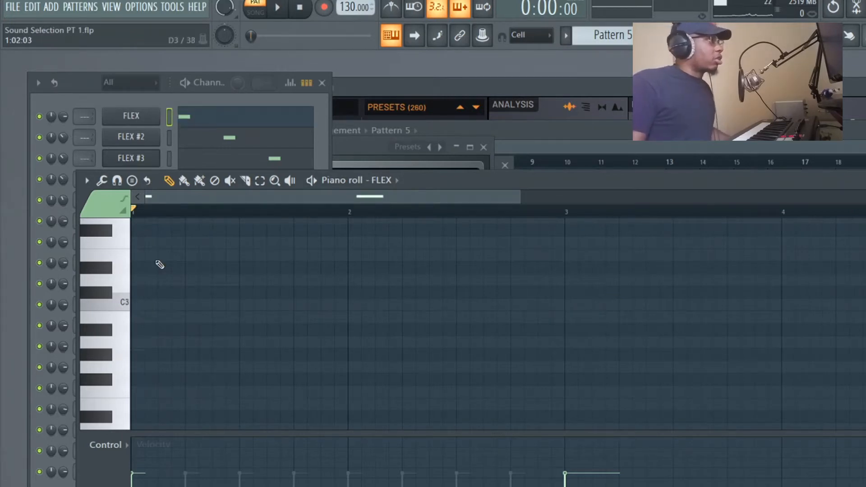
pyautogui.click(214, 105)
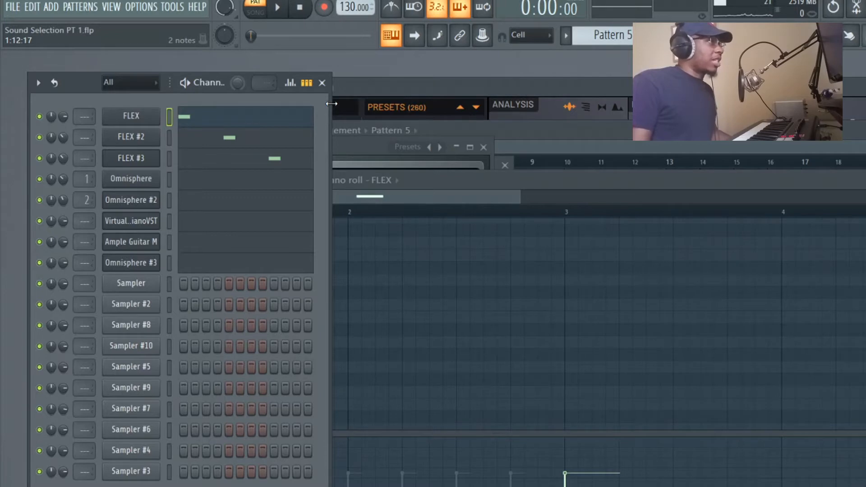
# Open the FLEX #3 notes in the piano roll and play Pattern 5 to hear the sounds on C5.
pyautogui.click(300, 165)
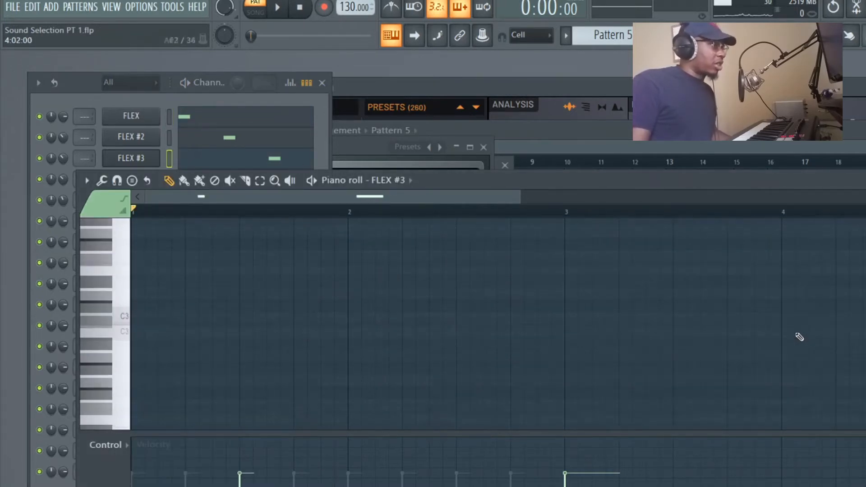
pyautogui.scroll(9, 788, 322)
pyautogui.scroll(-2, 788, 323)
pyautogui.press('space')
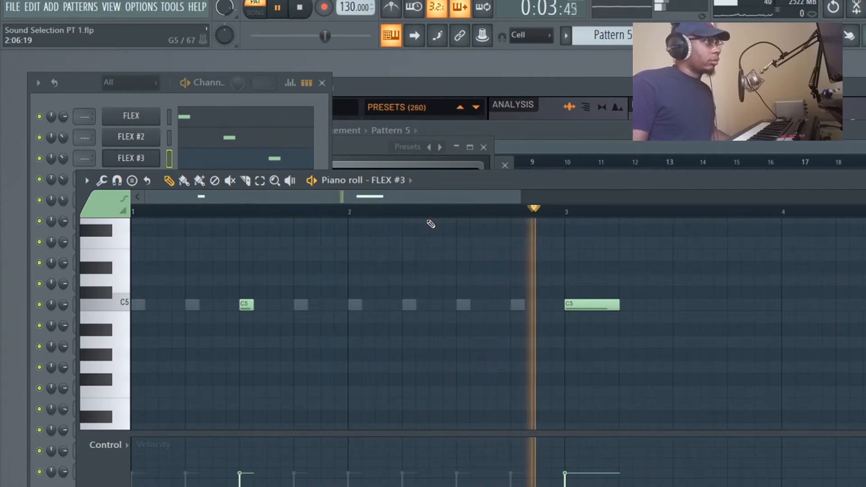
pyautogui.click(299, 7)
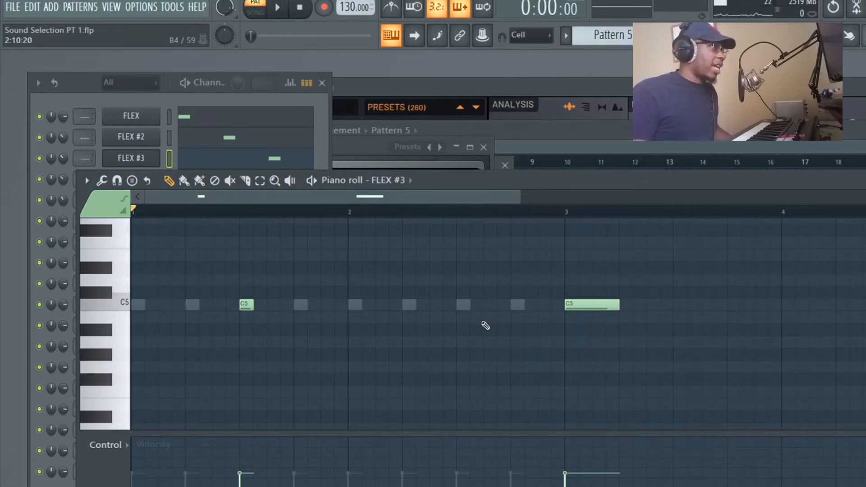
# Switch to Pattern 6 and audition the FLEX sound on the high A5 and low G3 piano keys.
pyautogui.click(328, 151)
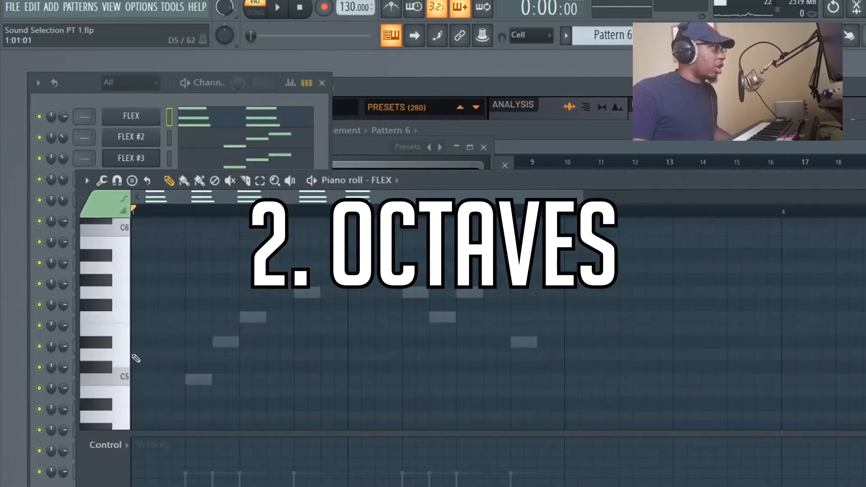
pyautogui.scroll(3, 135, 359)
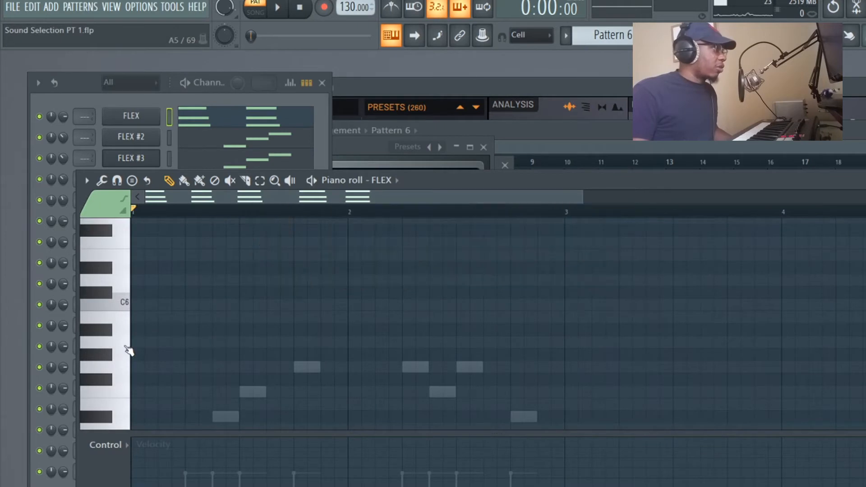
pyautogui.click(126, 346)
pyautogui.click(126, 346)
pyautogui.click(127, 347)
pyautogui.scroll(-12, 130, 350)
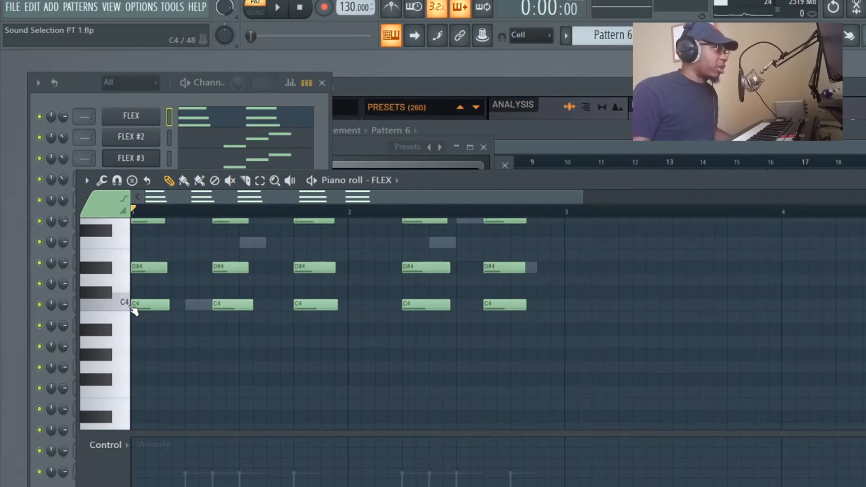
pyautogui.click(128, 369)
pyautogui.click(127, 370)
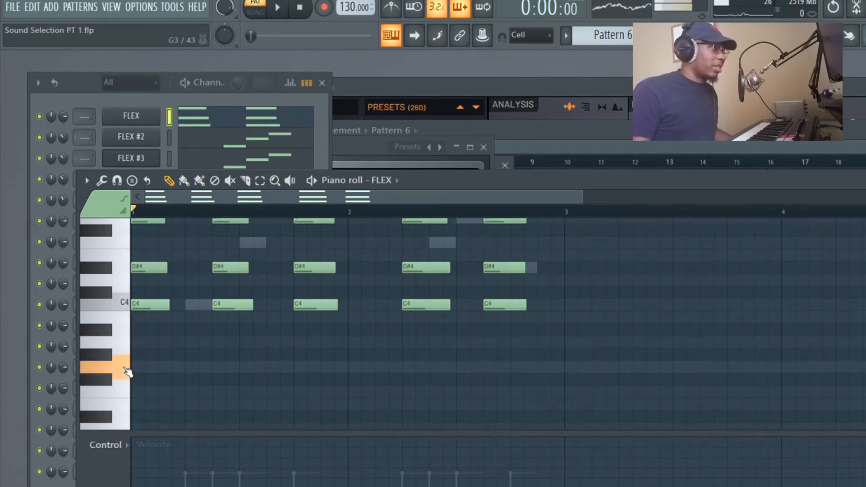
# Mute the FLEX #3 and FLEX #2 channels, leaving FLEX active with its piano roll open.
pyautogui.scroll(14, 162, 363)
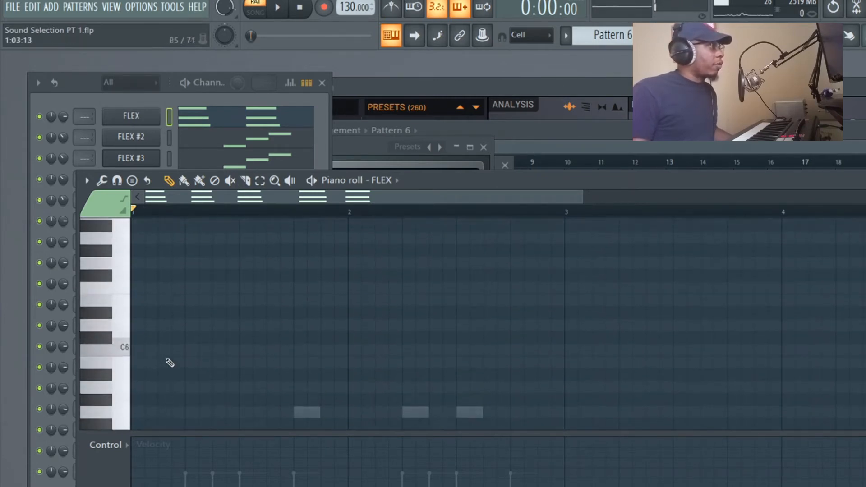
pyautogui.scroll(-6, 169, 362)
pyautogui.click(40, 159)
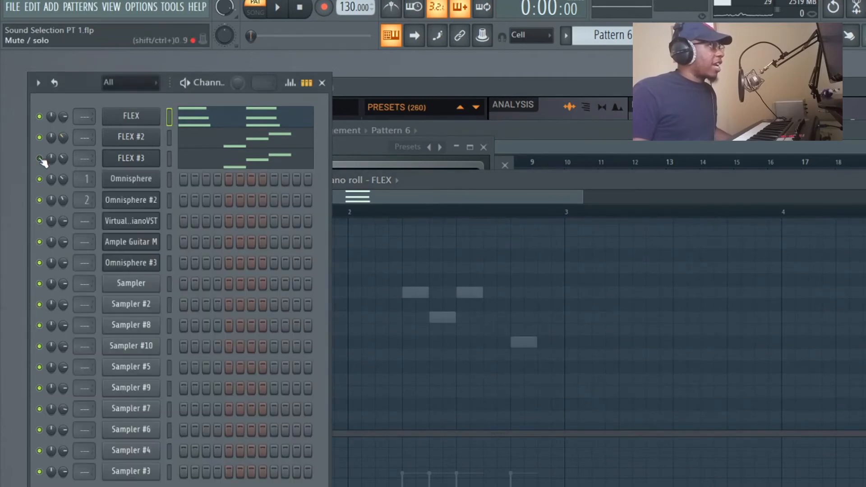
pyautogui.click(203, 120)
pyautogui.click(203, 121)
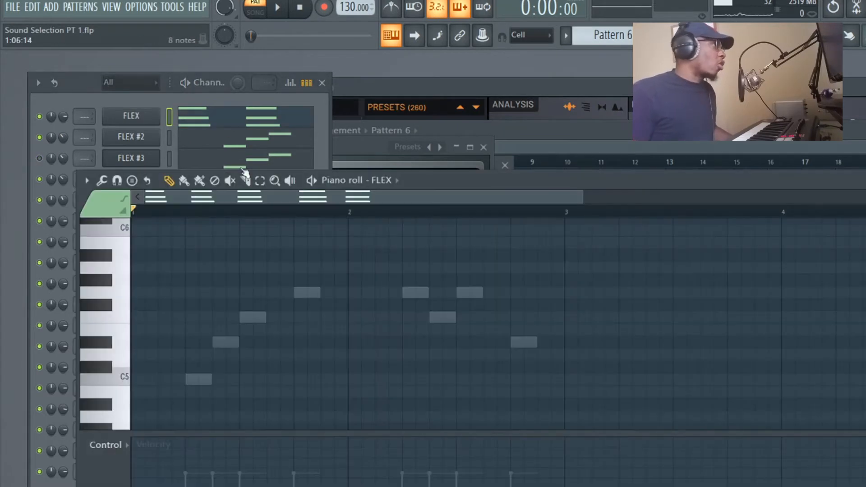
pyautogui.click(41, 137)
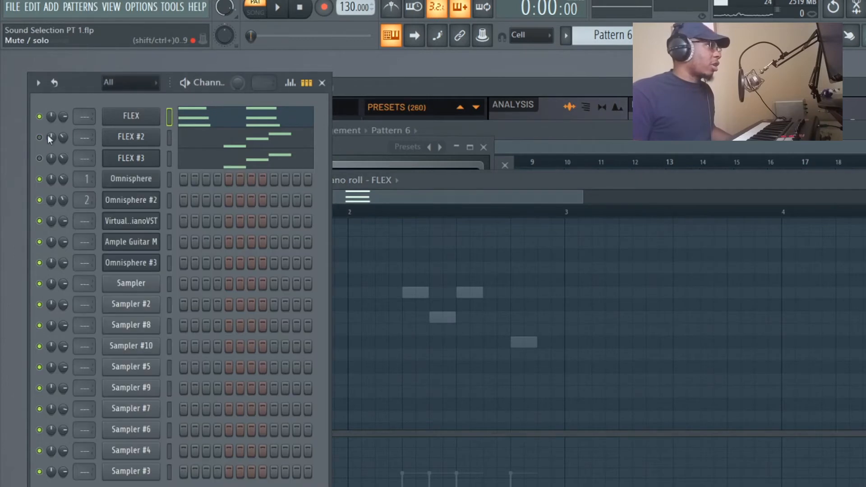
# Play the FLEX chords on C4, D#4 and G4 by themselves, and stop playback.
pyautogui.click(377, 186)
pyautogui.scroll(-2, 289, 310)
pyautogui.hotkey('ctrl', 'Up')
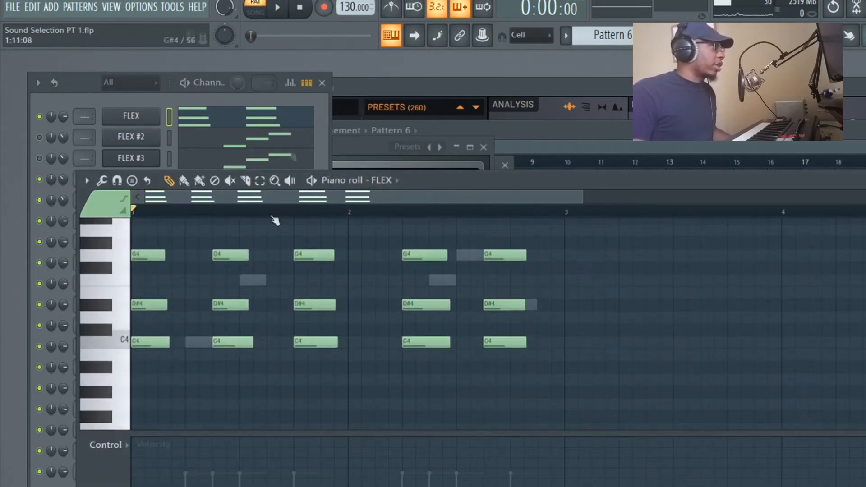
pyautogui.click(277, 7)
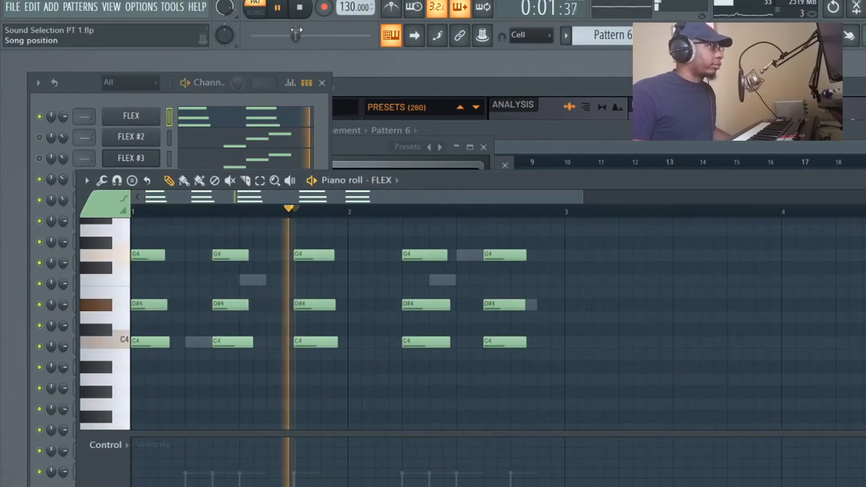
pyautogui.press('space')
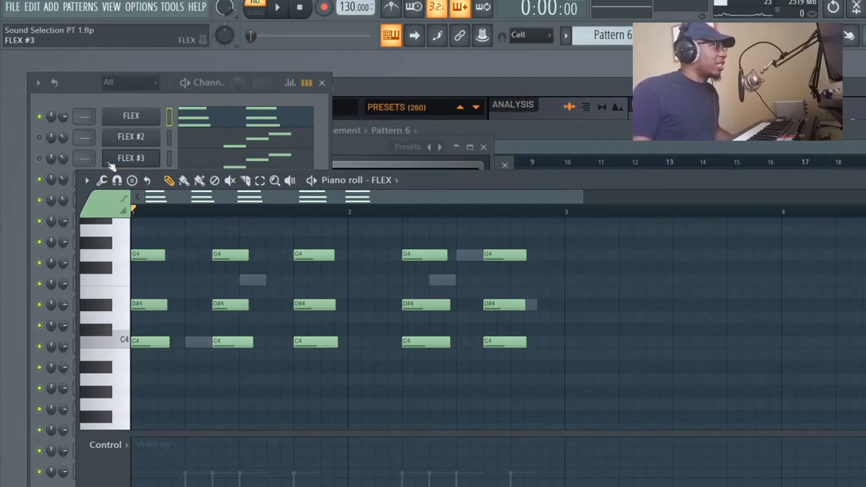
# Isolate the FLEX #2 melody by muting FLEX and unmuting FLEX #2, and play it on its own.
pyautogui.click(169, 137)
pyautogui.click(193, 143)
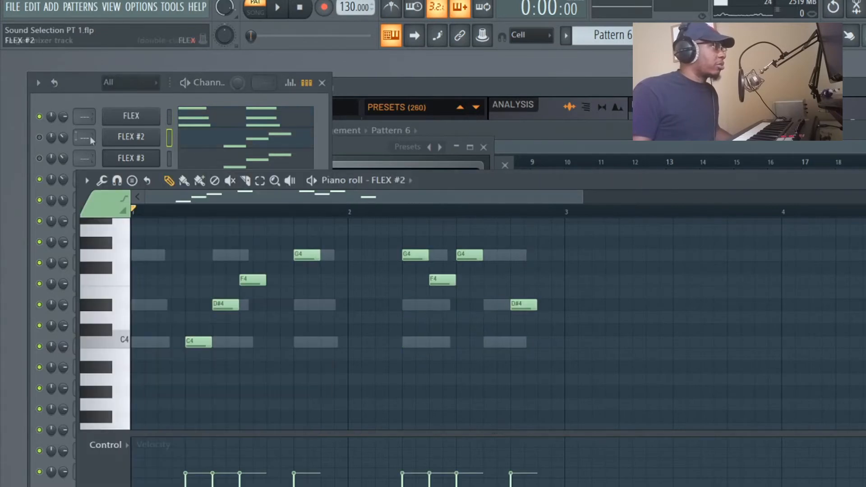
pyautogui.click(40, 118)
pyautogui.click(39, 137)
pyautogui.press('space')
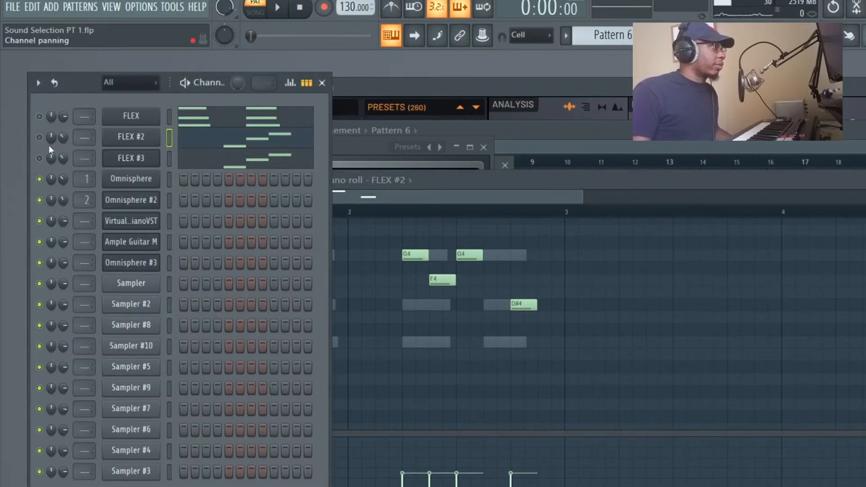
pyautogui.click(311, 7)
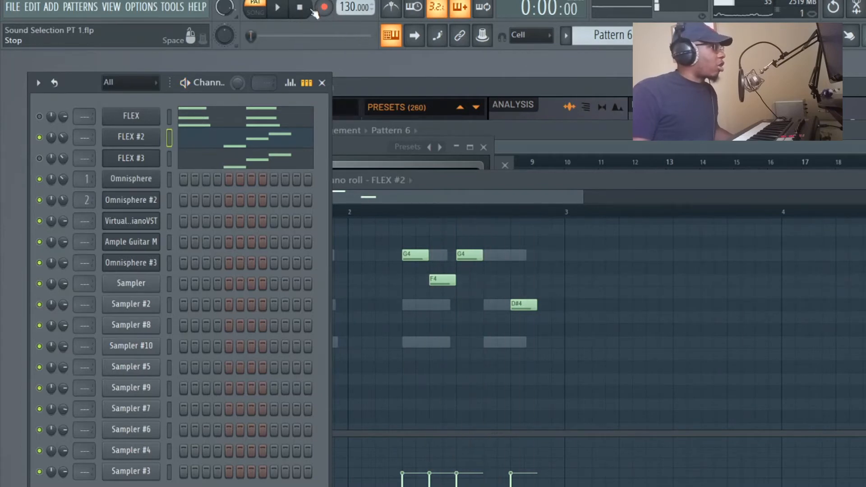
# Unmute FLEX and play its chords together with the FLEX #2 melody in the same octave.
pyautogui.click(395, 197)
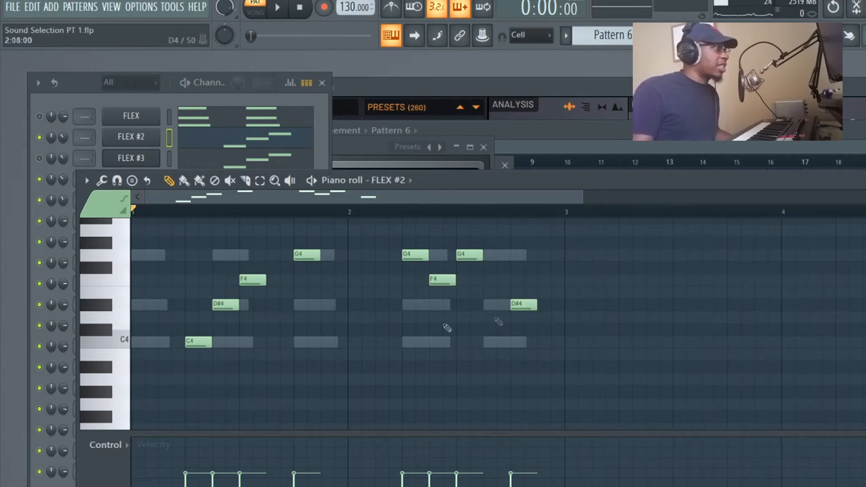
pyautogui.click(277, 7)
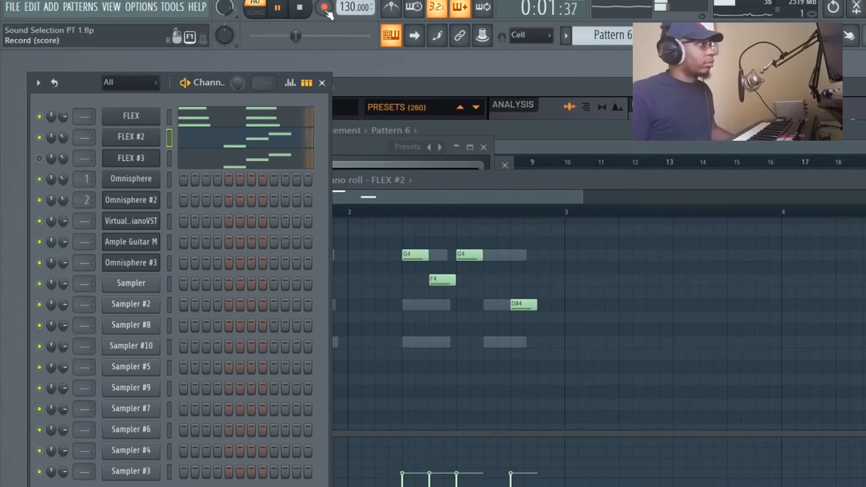
pyautogui.click(302, 15)
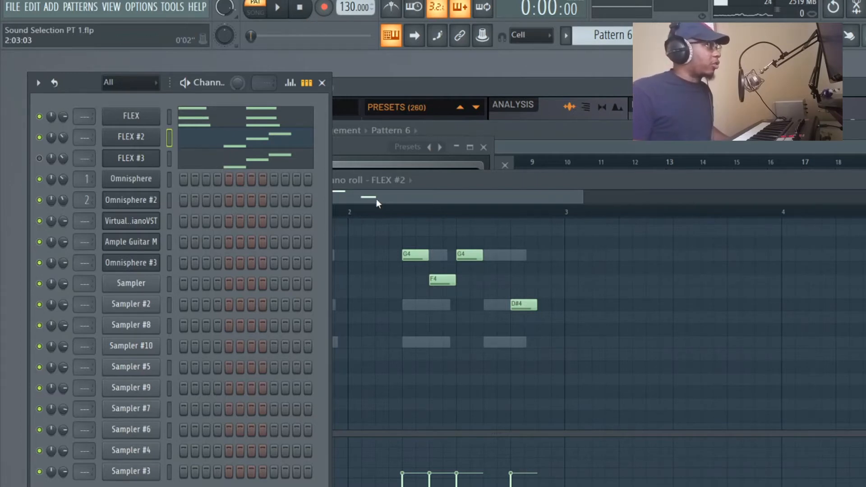
# Transpose the FLEX #2 melody up two octaves so it starts on C6, and play it against the FLEX chords.
pyautogui.click(391, 192)
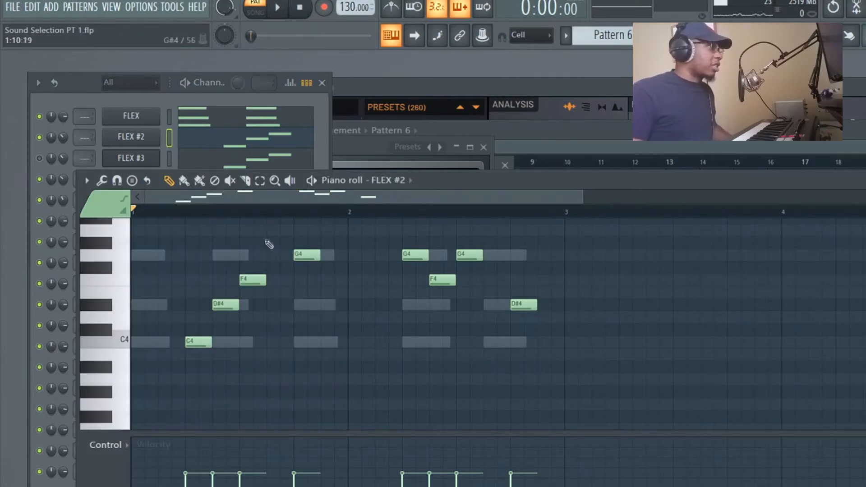
pyautogui.hotkey('ctrl', 'c')
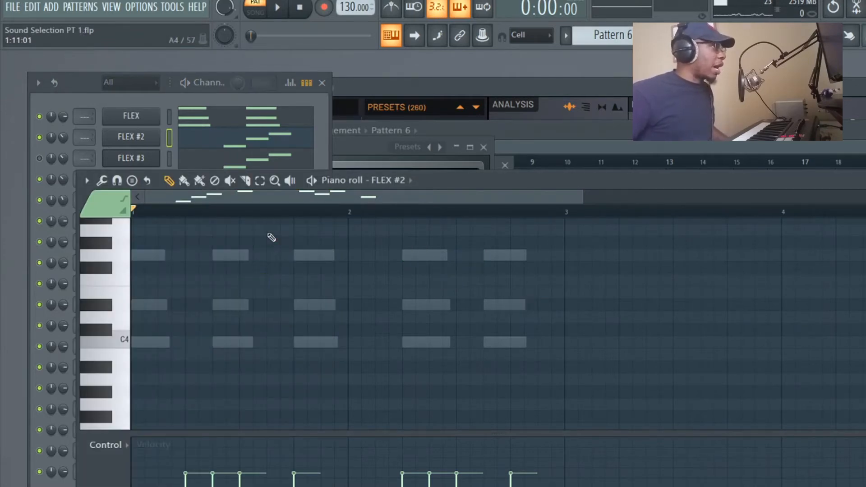
pyautogui.scroll(8, 263, 309)
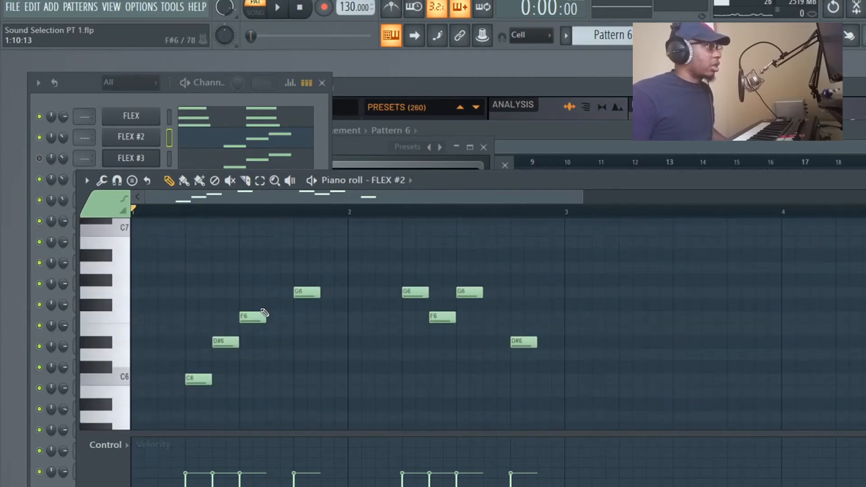
pyautogui.click(278, 8)
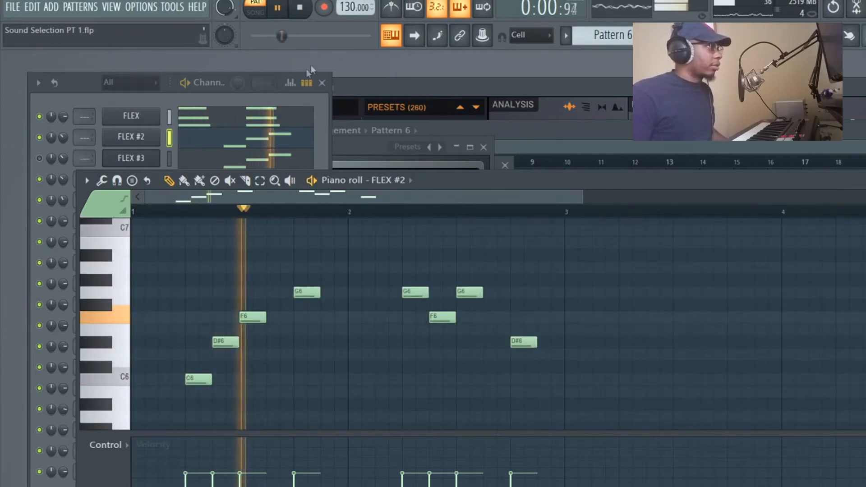
pyautogui.click(306, 16)
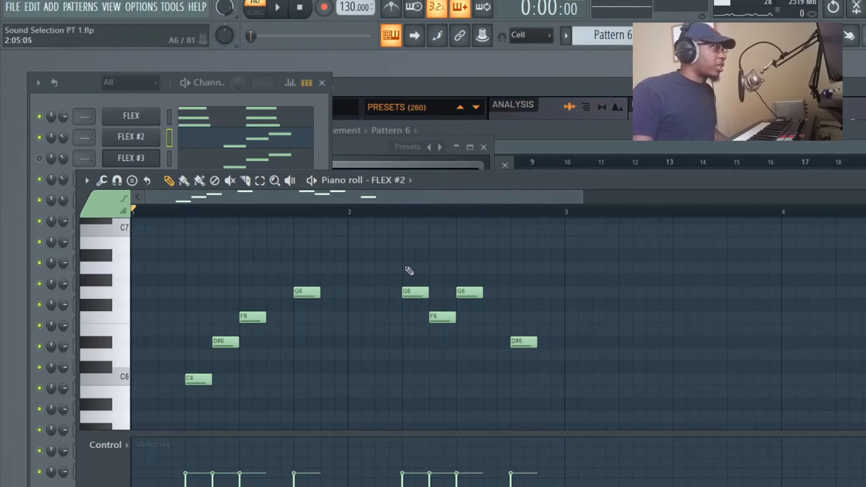
# Transpose the FLEX chords up one octave so their lowest notes sit on C5, and play the pattern.
pyautogui.click(245, 120)
pyautogui.scroll(-7, 194, 310)
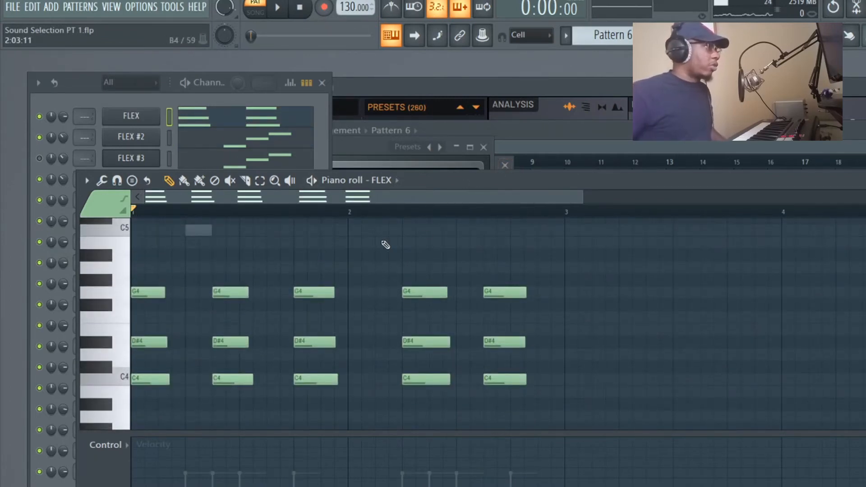
pyautogui.hotkey('ctrl', 'Up')
pyautogui.click(277, 7)
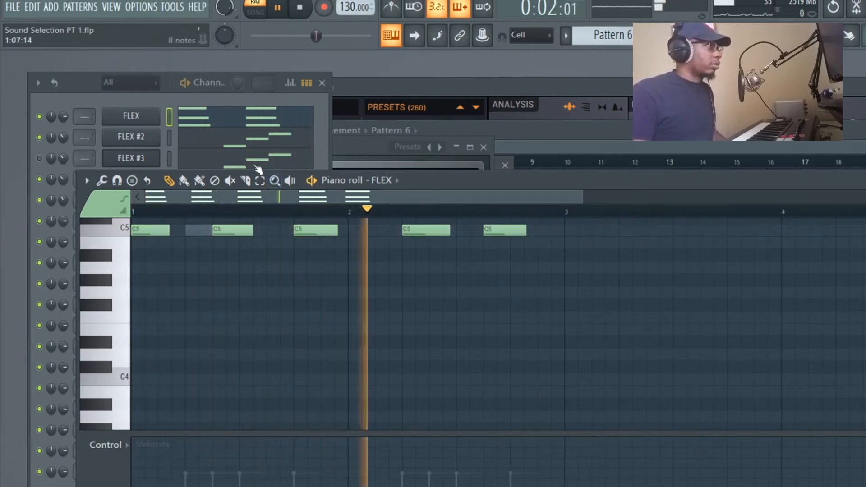
pyautogui.click(300, 7)
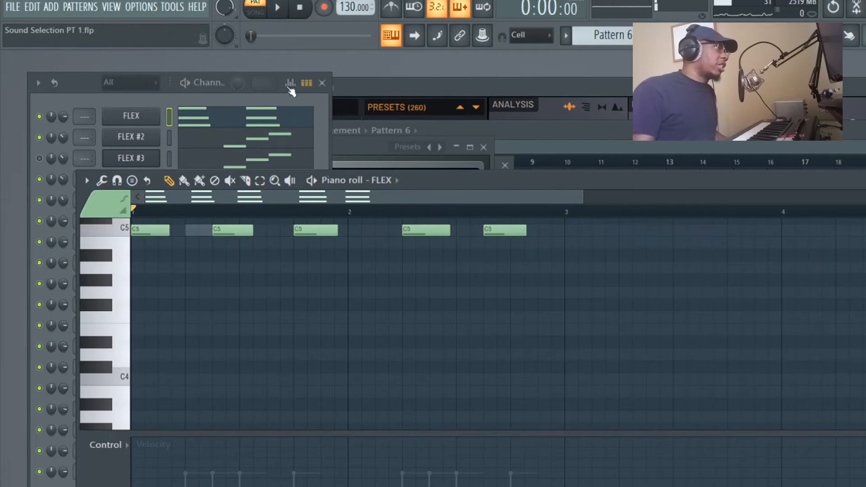
# Compare the FLEX chords with the ghost notes above them, unmute FLEX #3 and mute FLEX #2.
pyautogui.scroll(10, 261, 292)
pyautogui.scroll(-3, 262, 292)
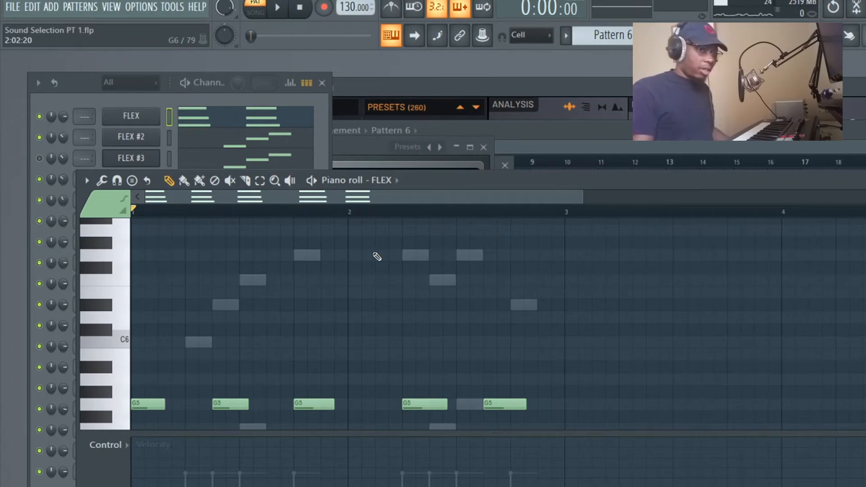
pyautogui.click(40, 158)
pyautogui.click(39, 137)
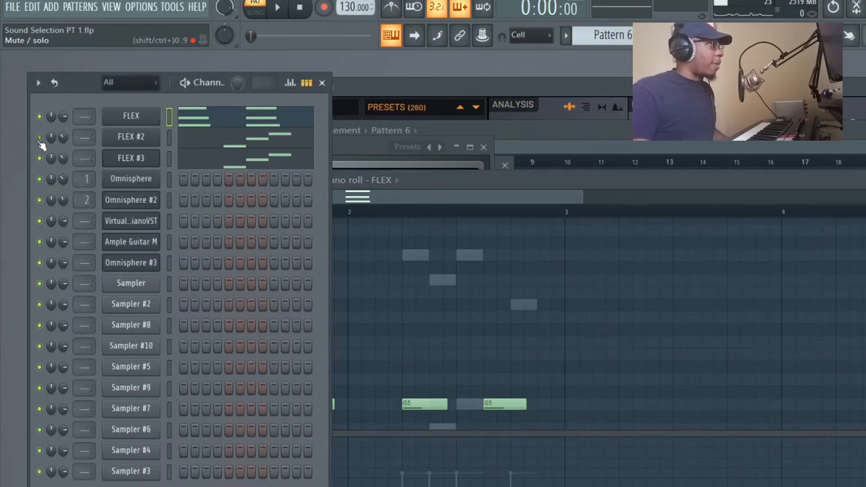
# Reopen the FLEX piano roll and transpose its chords down one octave.
pyautogui.click(204, 122)
pyautogui.click(207, 125)
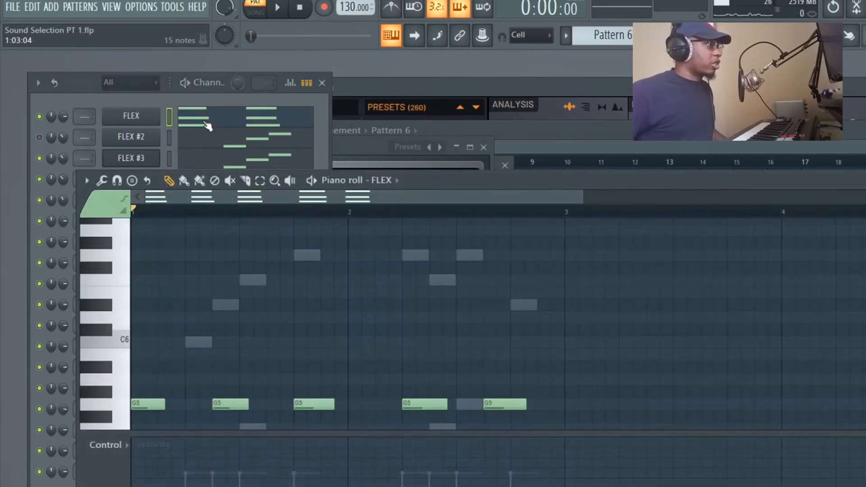
pyautogui.hotkey('ctrl', 'Down')
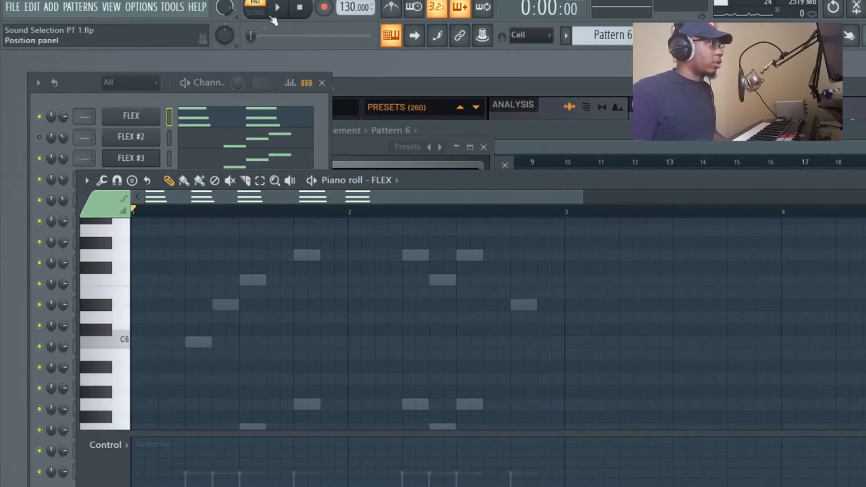
# Play the FLEX chords with the FLEX #3 melody, open the FLEX #3 piano roll and stop playback.
pyautogui.press('space')
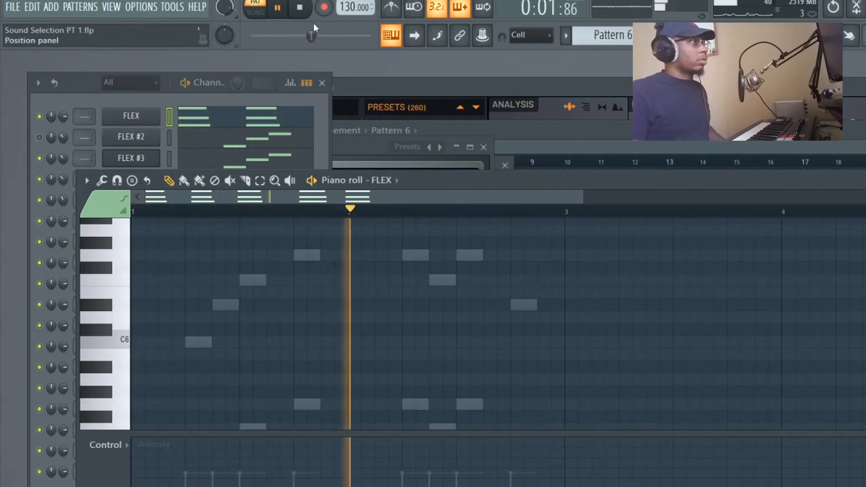
pyautogui.scroll(-4, 257, 303)
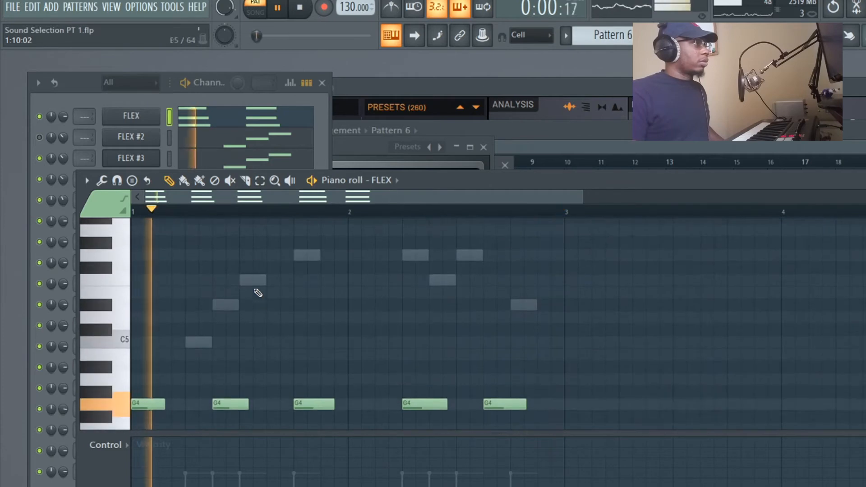
pyautogui.click(204, 159)
pyautogui.scroll(3, 249, 284)
pyautogui.press('space')
# Examine the octave placement of the FLEX #3 melody against the ghost notes of the FLEX chords and FLEX #2.
pyautogui.scroll(-3, 251, 284)
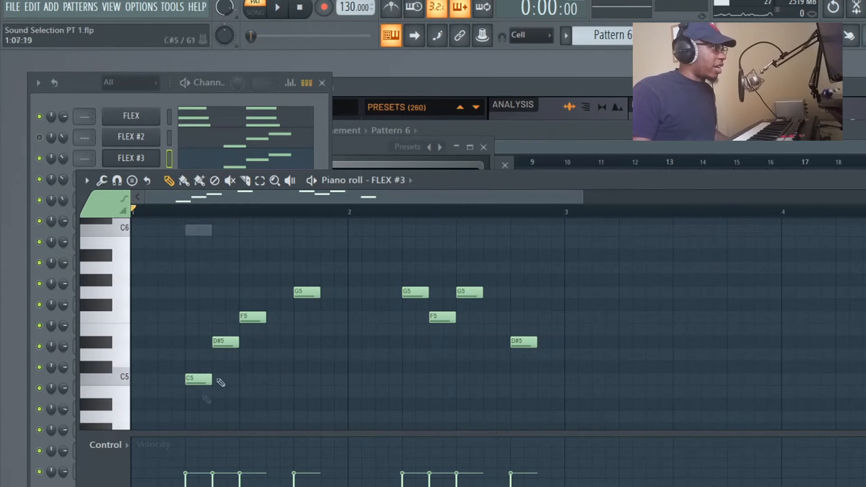
pyautogui.scroll(3, 311, 296)
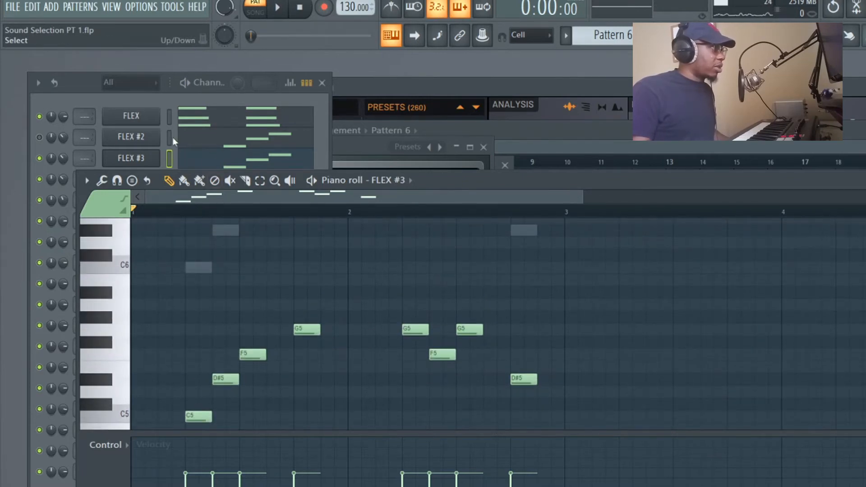
pyautogui.scroll(-6, 269, 341)
pyautogui.scroll(5, 269, 333)
pyautogui.scroll(2, 251, 312)
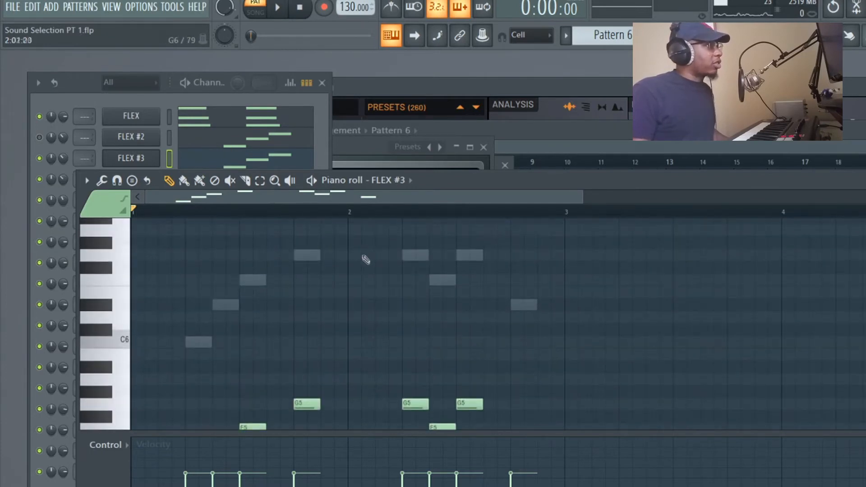
pyautogui.scroll(-3, 362, 266)
pyautogui.scroll(-6, 230, 320)
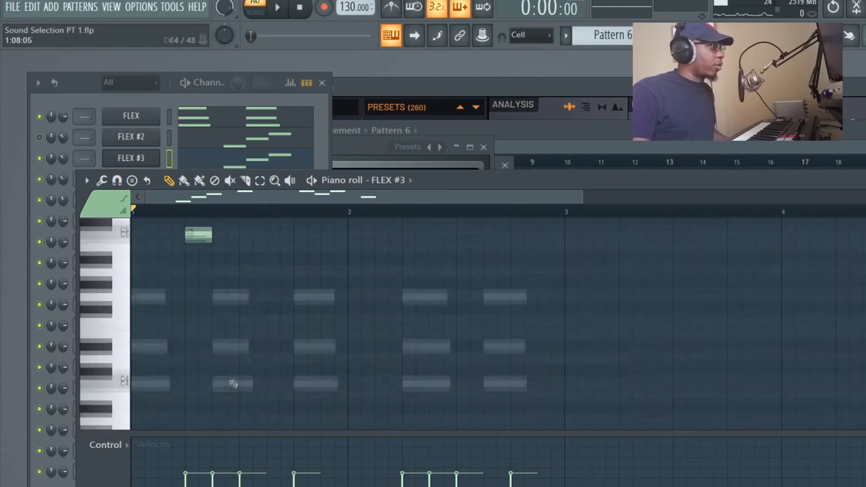
pyautogui.scroll(3, 418, 334)
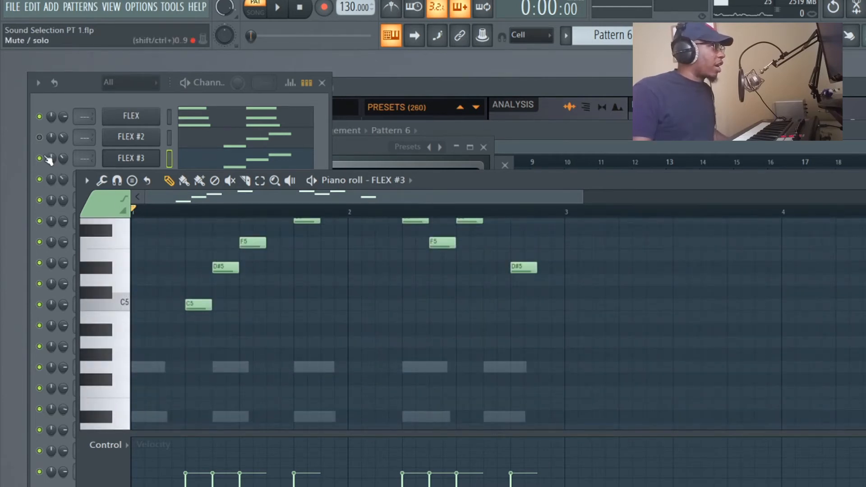
# Compare the FLEX #2 and FLEX #3 melodies over the FLEX chords by swapping which one is muted during playback.
pyautogui.click(49, 161)
pyautogui.click(41, 158)
pyautogui.click(39, 137)
pyautogui.click(279, 7)
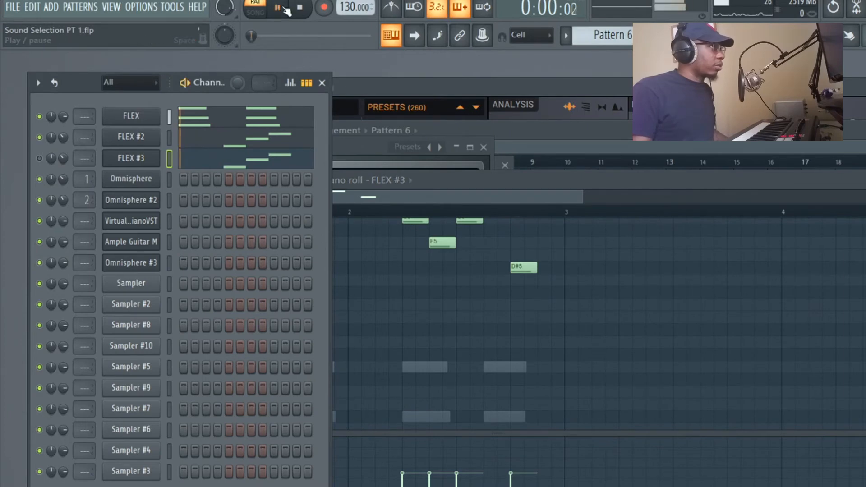
pyautogui.click(40, 137)
pyautogui.click(41, 158)
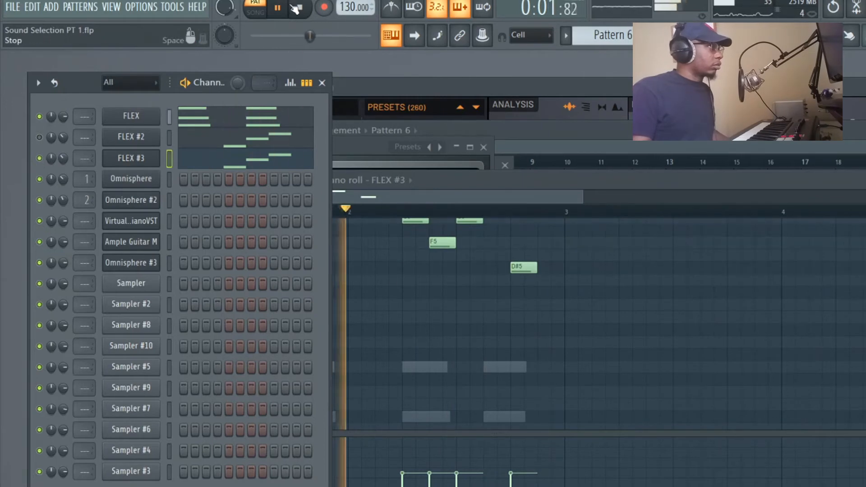
pyautogui.click(300, 9)
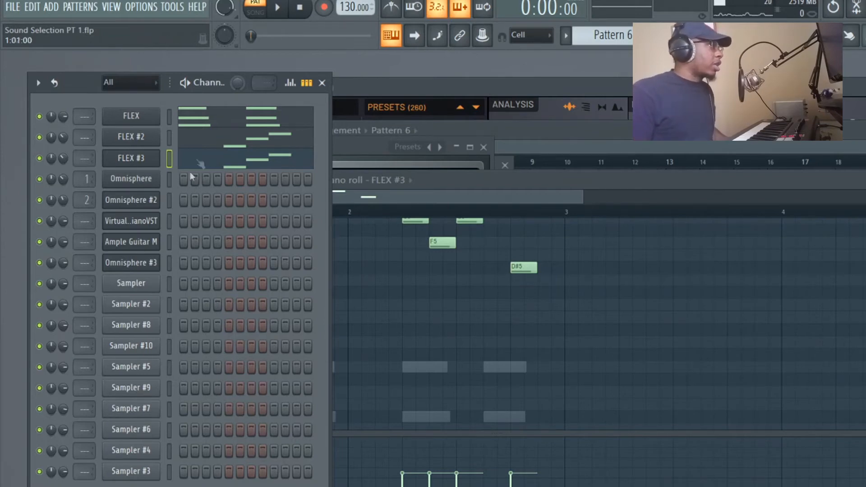
# Switch to Pattern 7 and inspect the patches loaded in Omnisphere and Omnisphere #2, closing each plugin window.
pyautogui.scroll(-1, 602, 35)
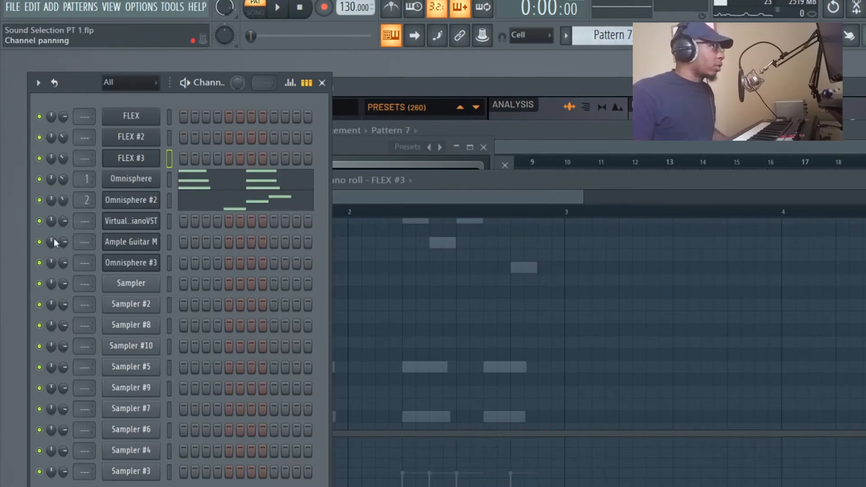
pyautogui.click(171, 184)
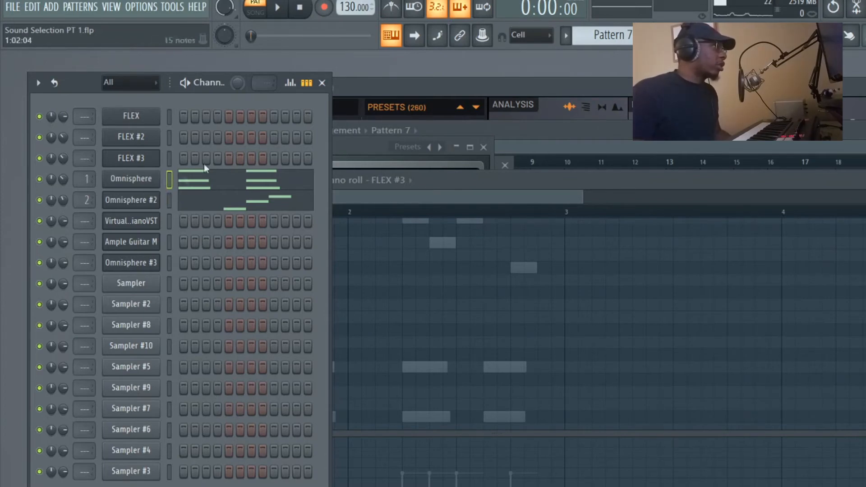
pyautogui.click(132, 179)
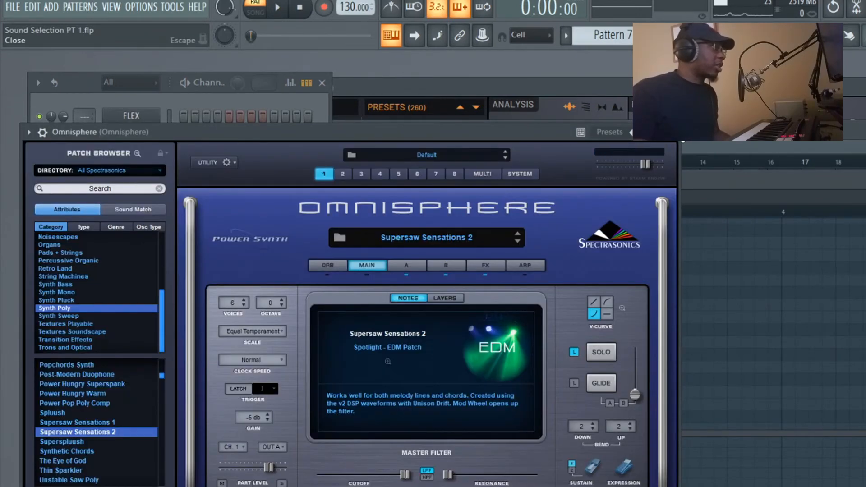
pyautogui.click(673, 132)
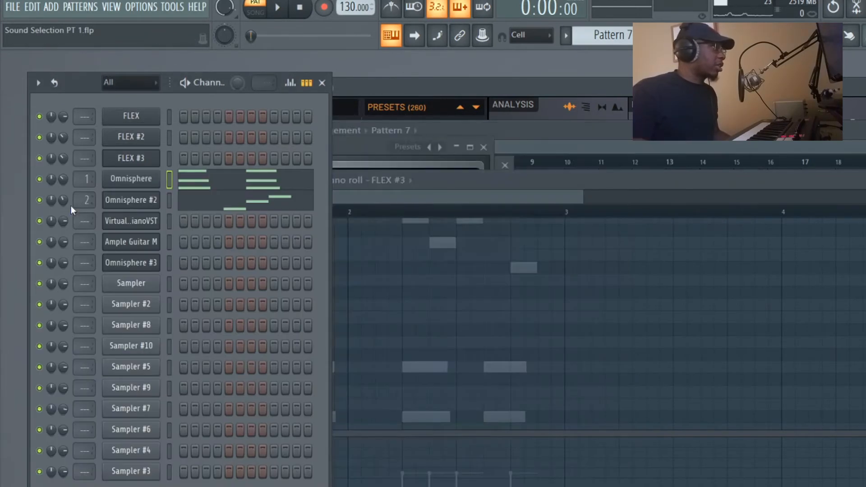
pyautogui.click(153, 203)
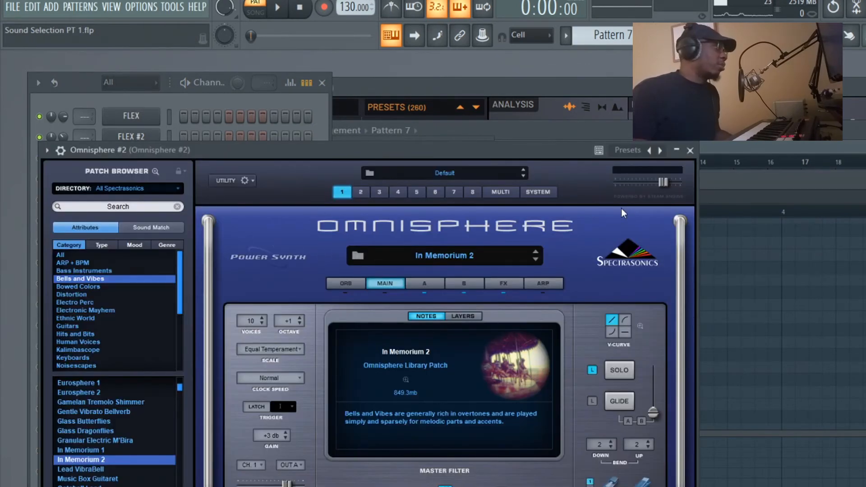
pyautogui.click(691, 150)
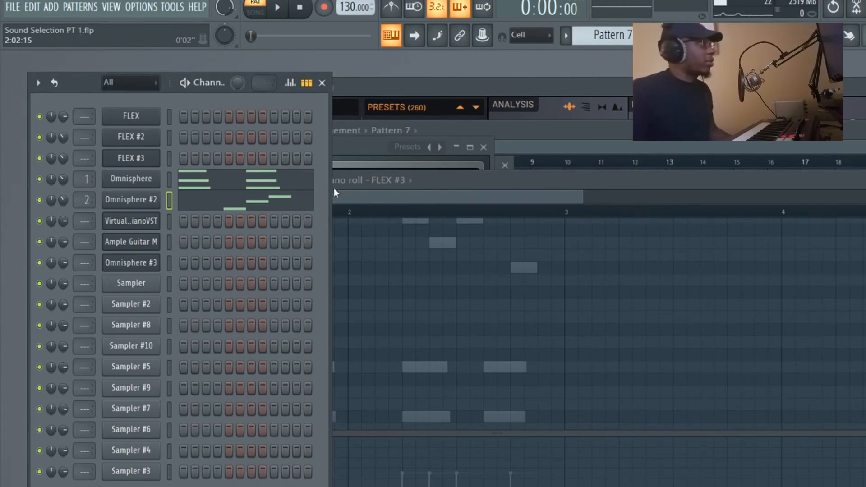
# Play Pattern 7 and compare it with Pattern 6 by switching back to Pattern 7 during playback.
pyautogui.click(285, 13)
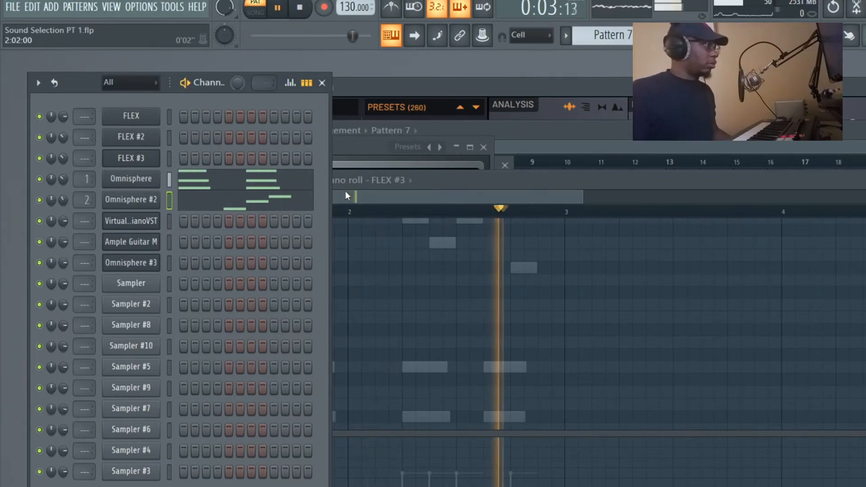
pyautogui.click(300, 9)
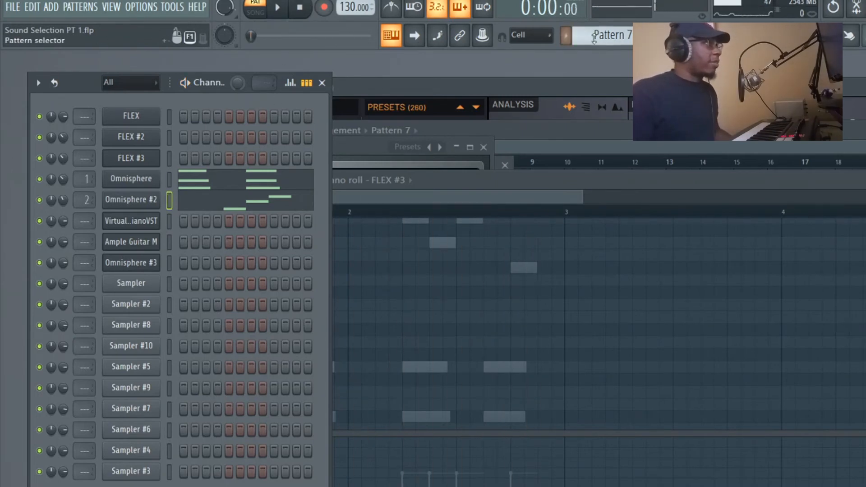
pyautogui.scroll(2, 582, 37)
pyautogui.scroll(-1, 582, 37)
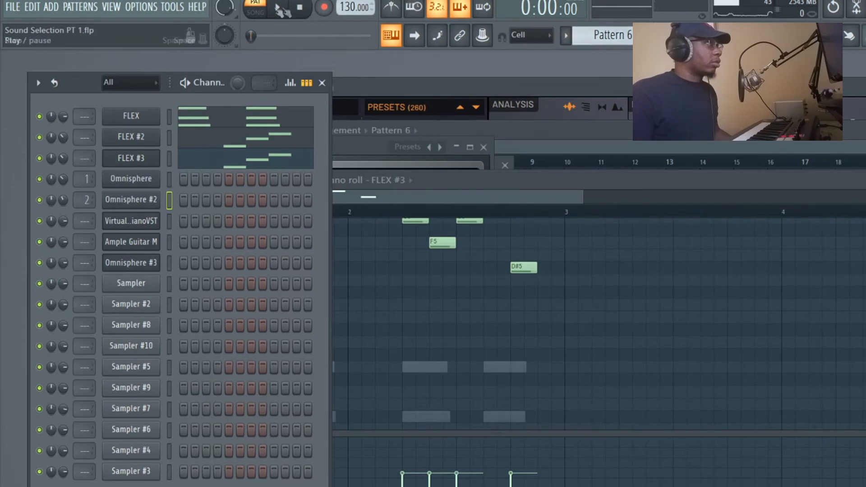
pyautogui.press('space')
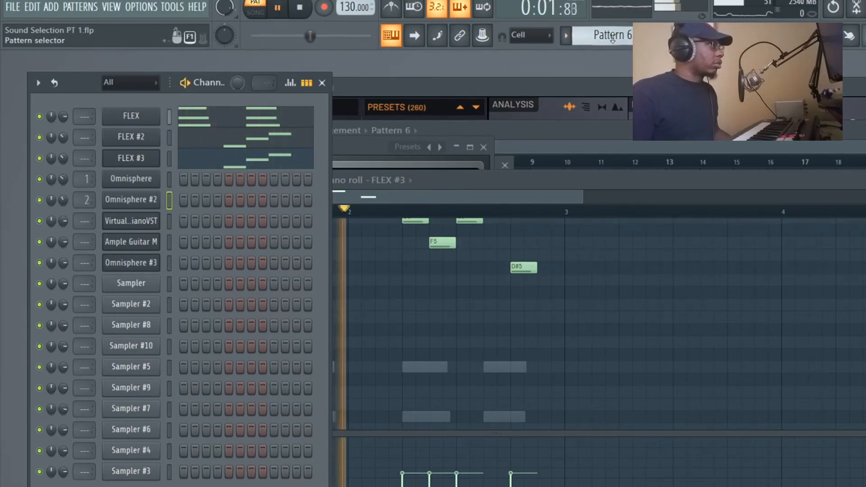
pyautogui.scroll(-1, 605, 35)
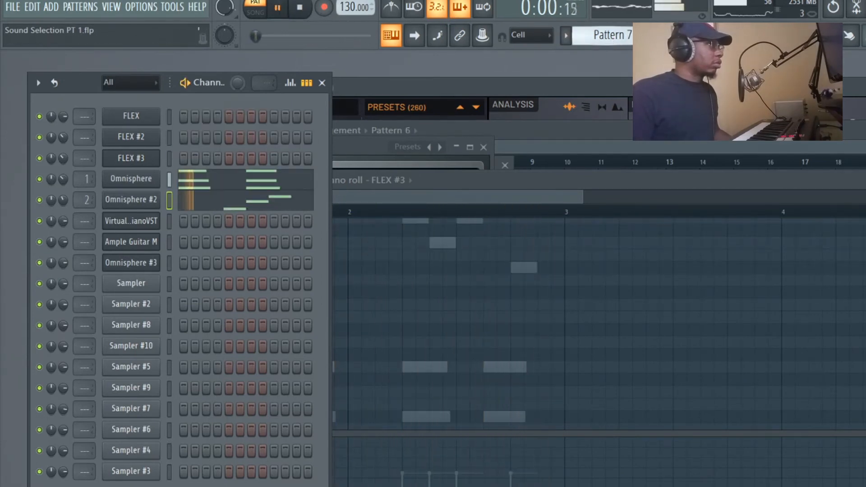
pyautogui.click(309, 9)
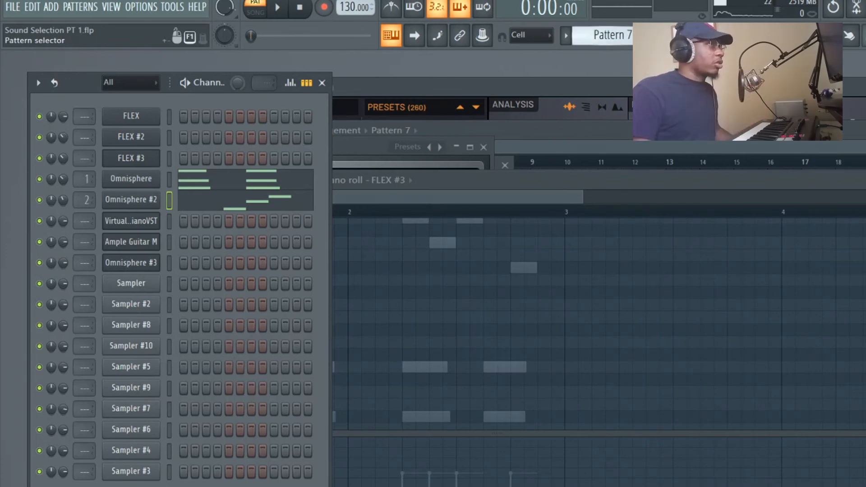
# Switch to Pattern 8, check the Omnisphere #3 notes in the piano roll and play the pattern.
pyautogui.scroll(-1, 650, 35)
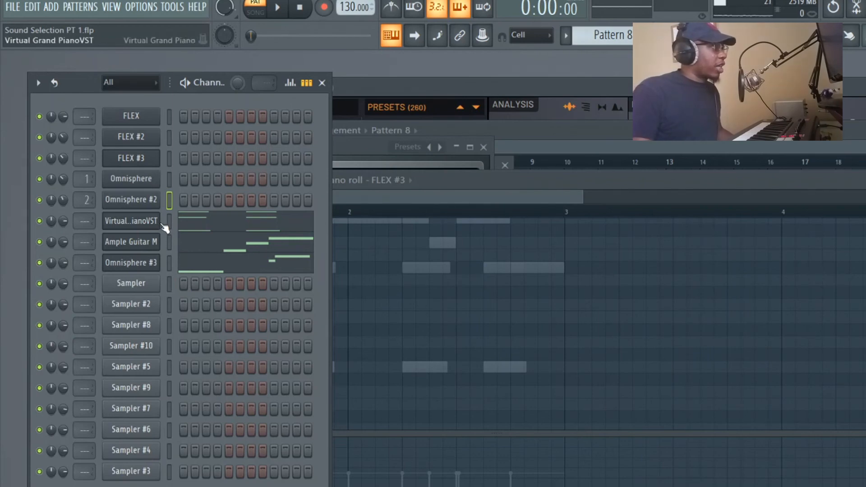
pyautogui.click(169, 244)
pyautogui.click(172, 267)
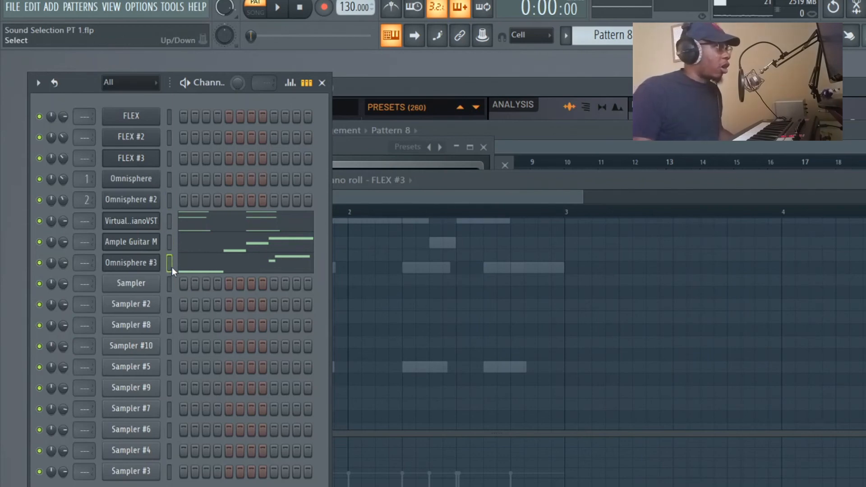
pyautogui.click(191, 266)
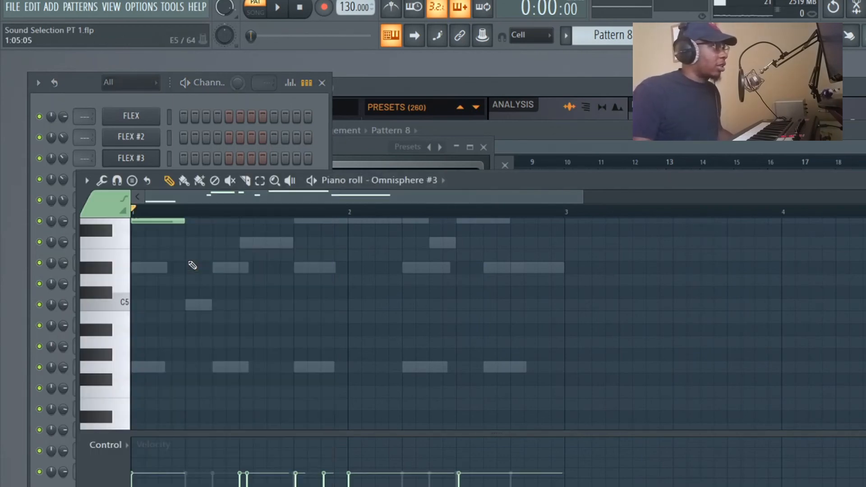
pyautogui.click(261, 96)
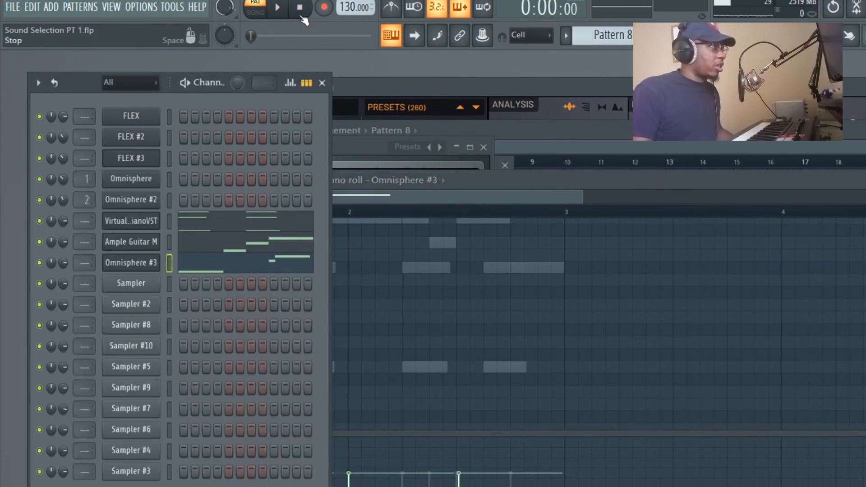
pyautogui.click(289, 8)
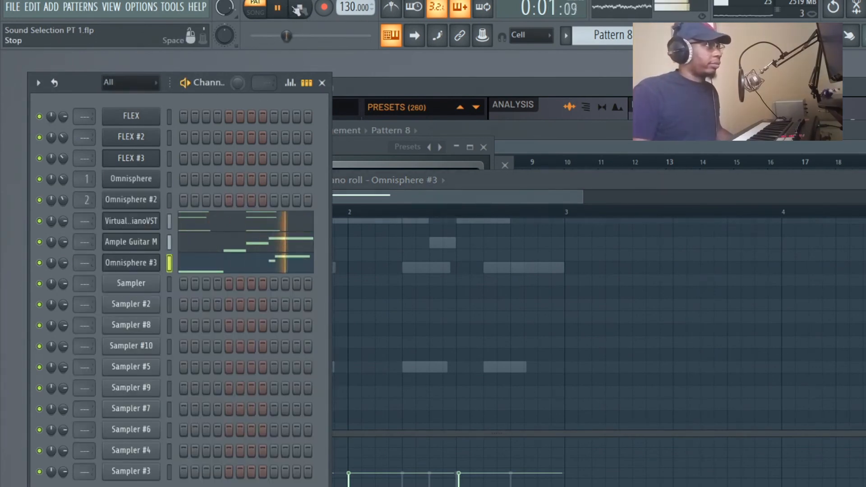